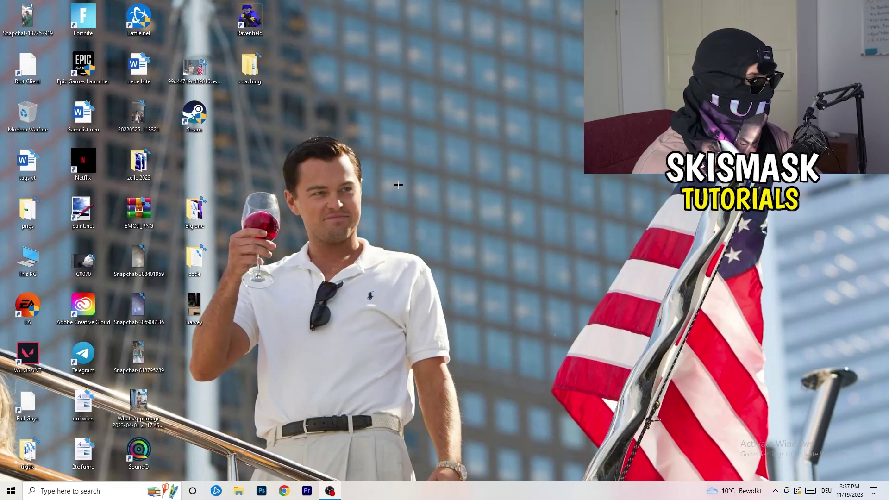
- Open Task Manager from the taskbar and try to end Antimalware Service Executable
right_click(436, 490)
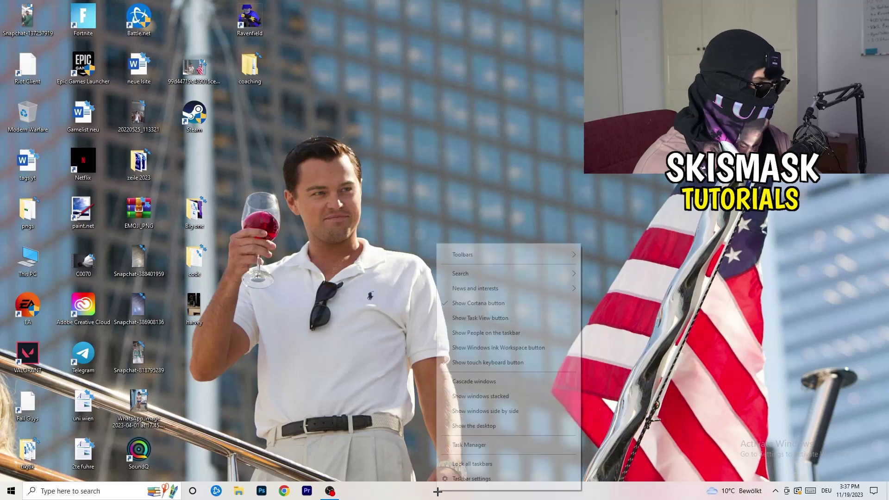
click(472, 444)
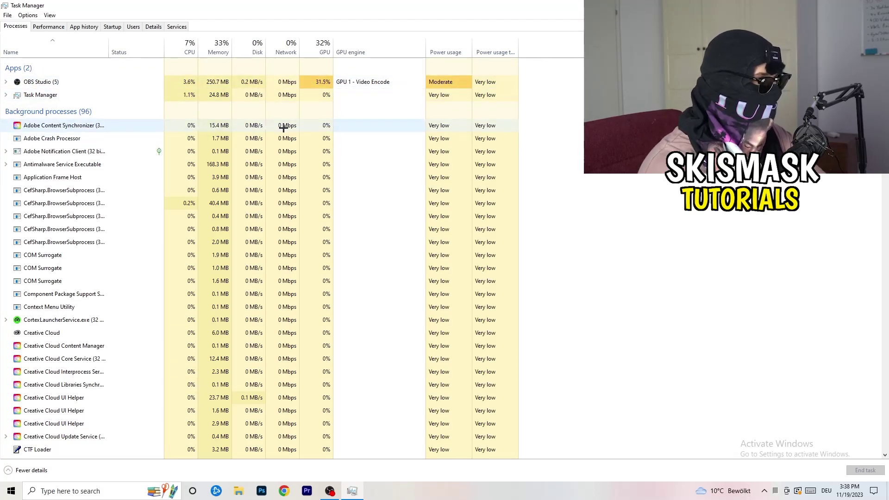
right_click(212, 165)
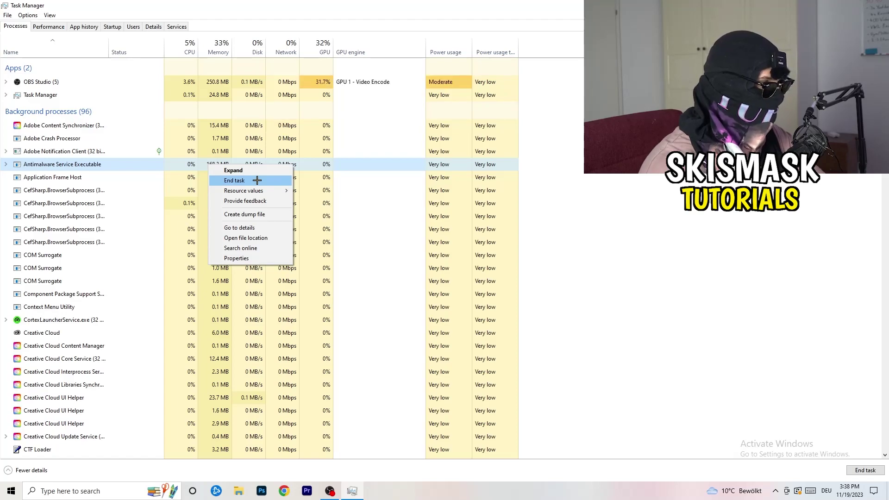
click(256, 180)
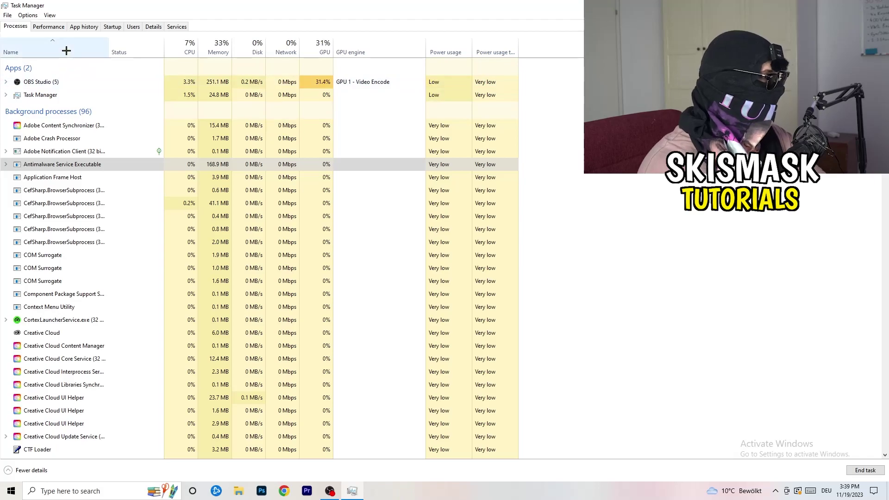
- Review Dropbox, EA and File Association Helper startup entries, leaving their statuses unchanged
click(113, 27)
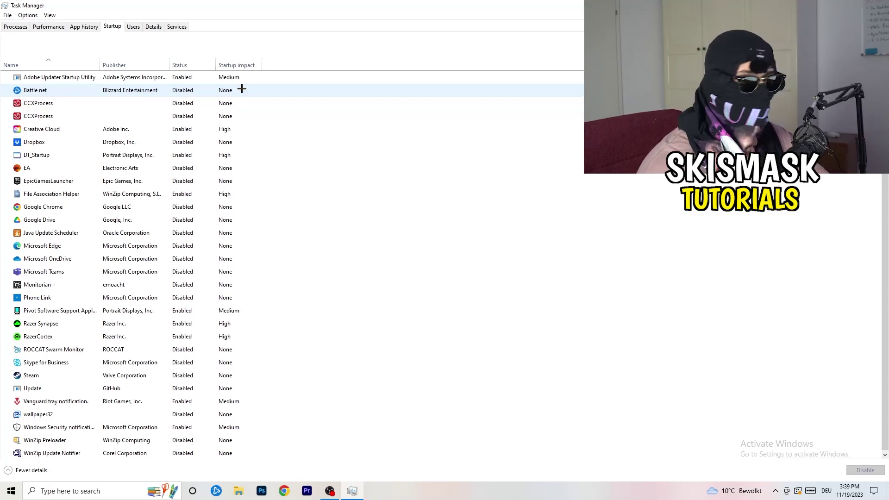
right_click(183, 141)
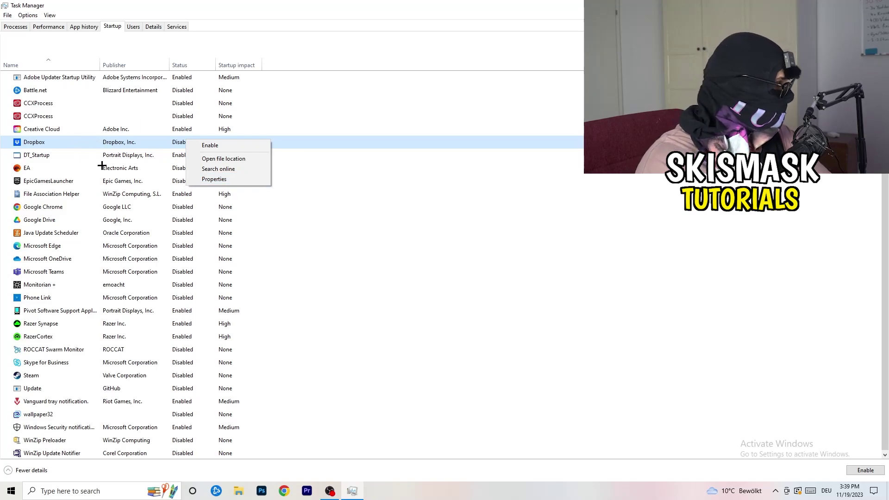
right_click(88, 170)
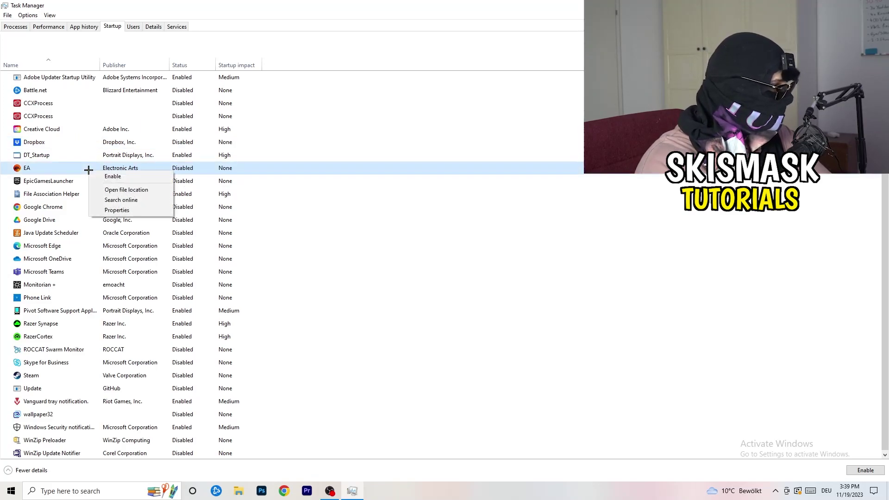
click(120, 177)
click(341, 245)
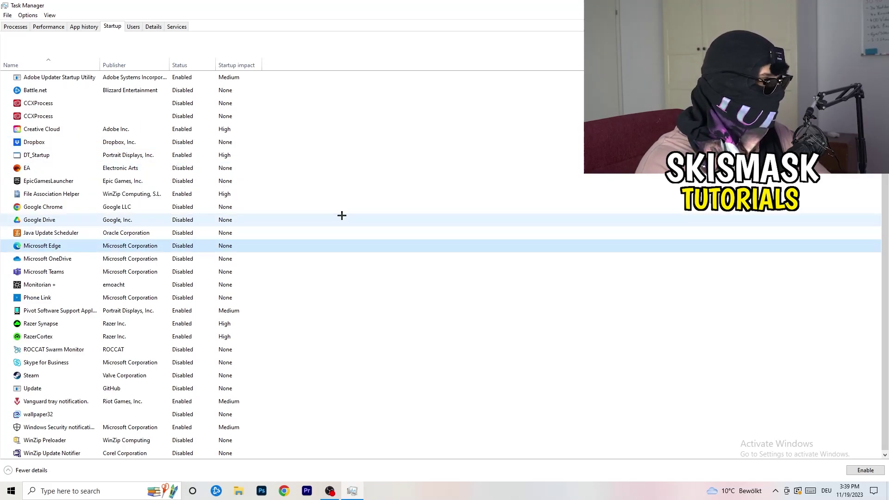
right_click(182, 194)
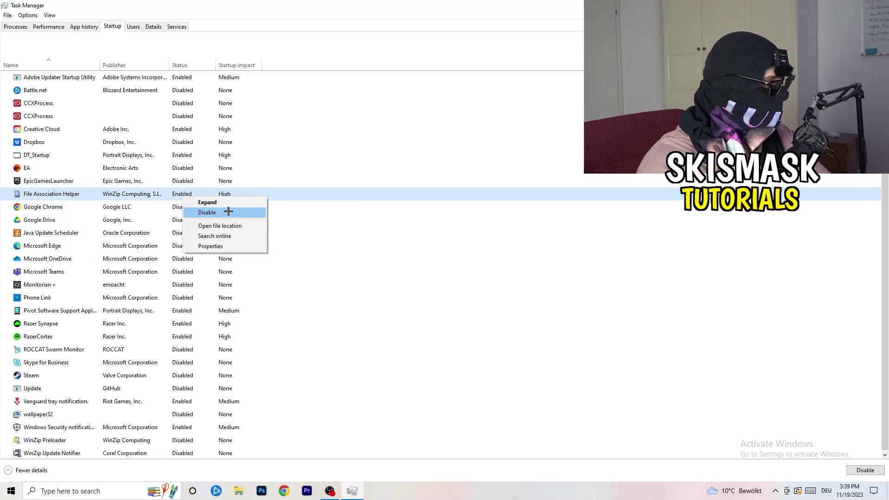
click(319, 231)
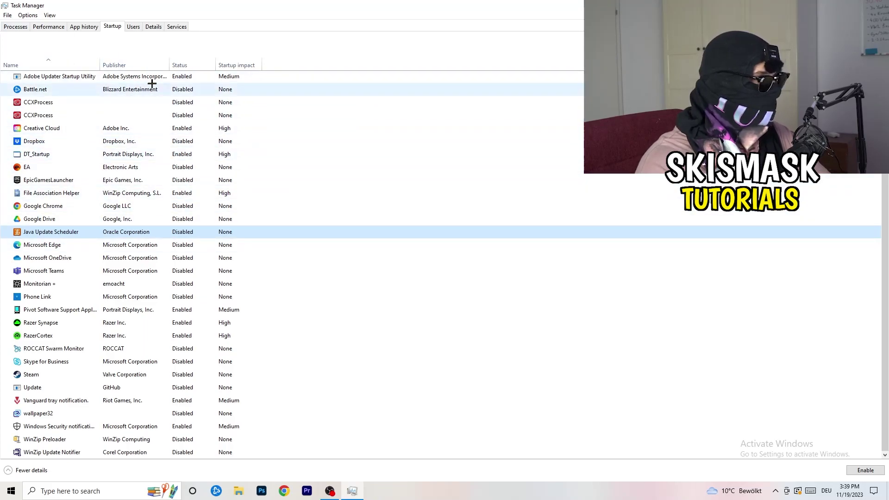
- Check the Performance and Details tabs and view DropboxCrashHandler's priority without changing it
click(49, 27)
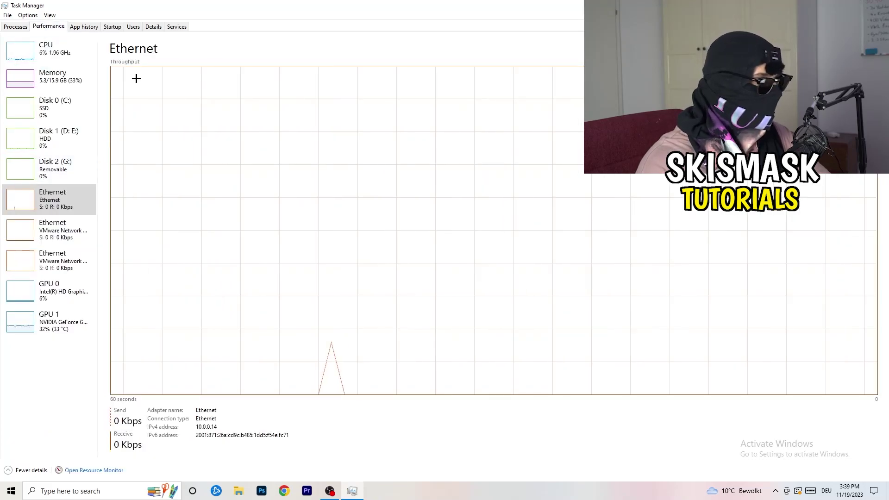
click(153, 26)
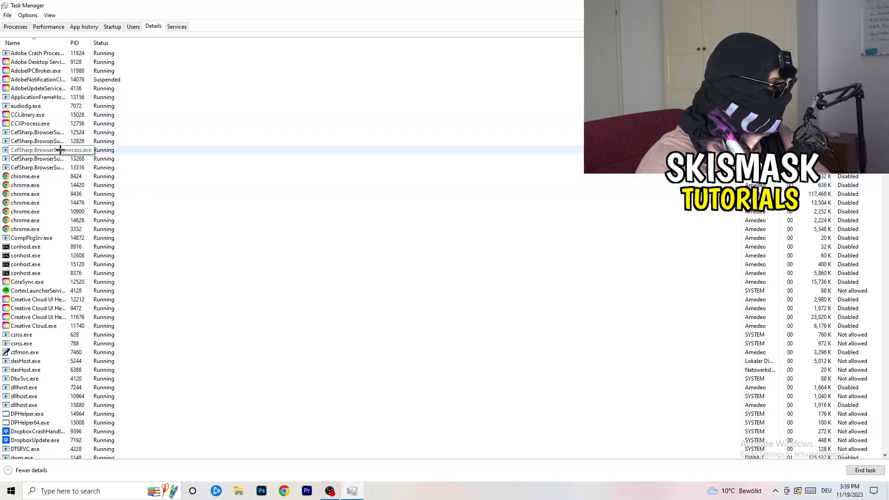
scroll(70, 240, down, 6)
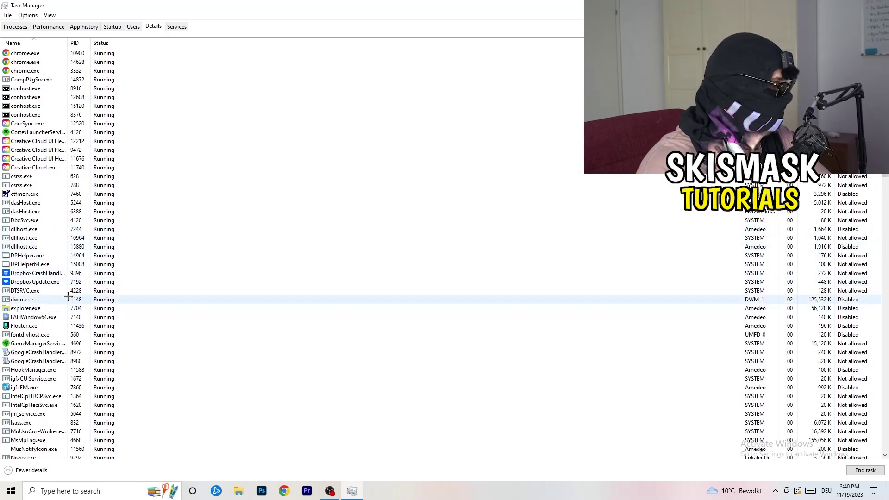
right_click(35, 273)
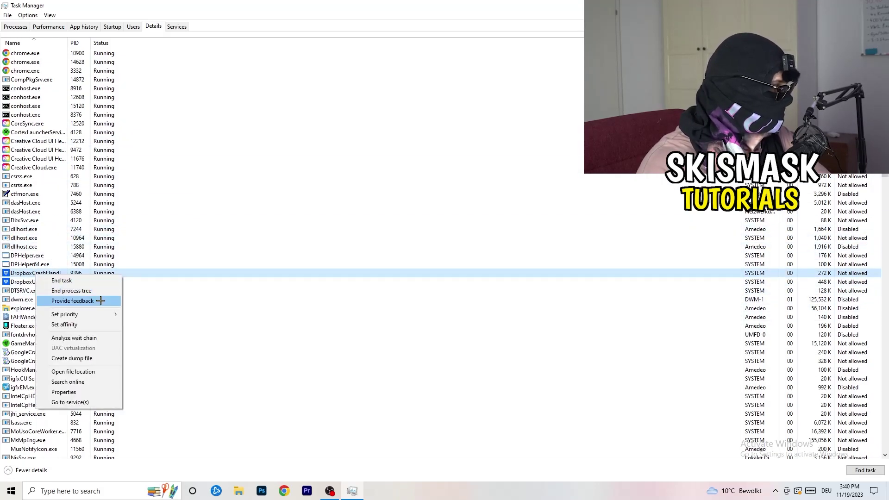
right_click(70, 272)
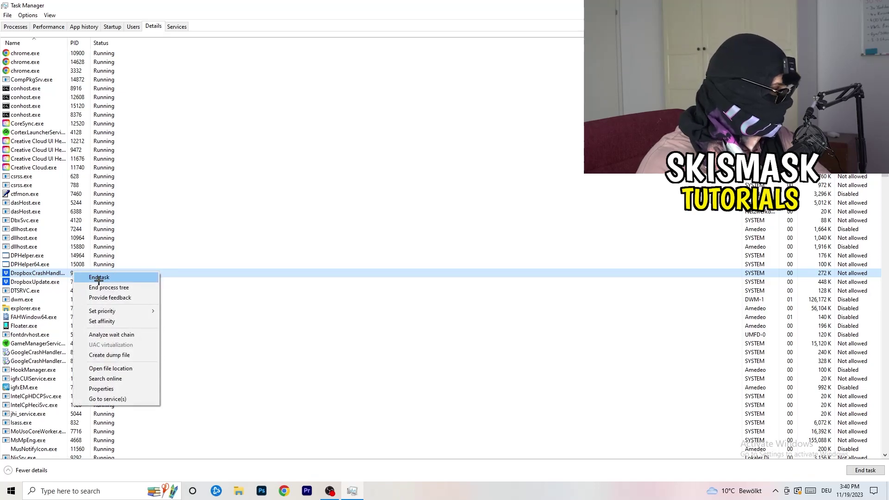
right_click(77, 273)
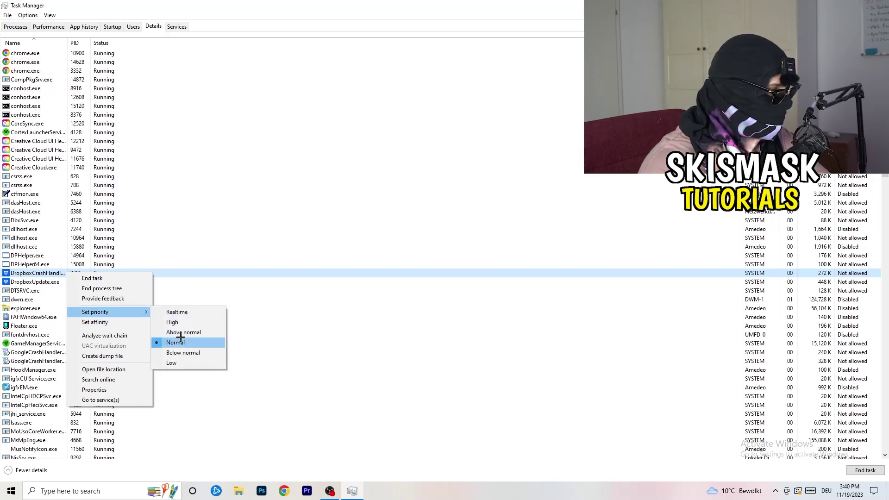
mouse_move(102, 312)
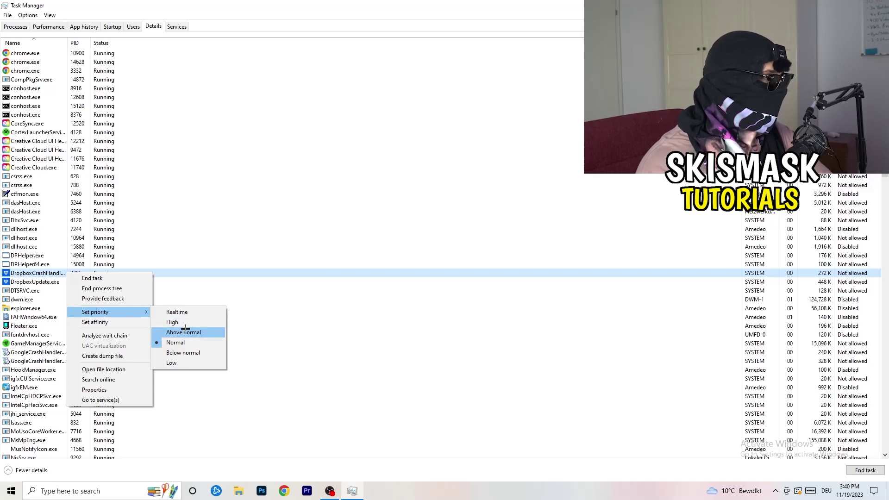
click(272, 264)
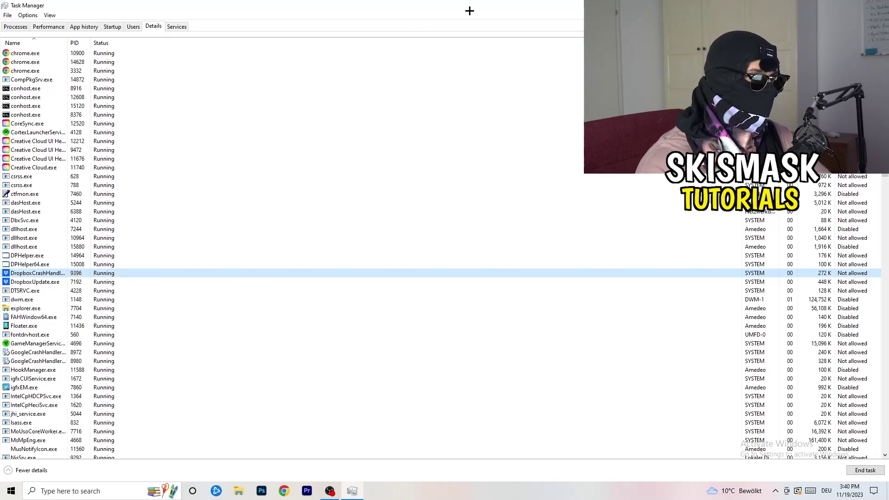
- Close Task Manager and launch Settings by searching from the Start menu
key(alt+F4)
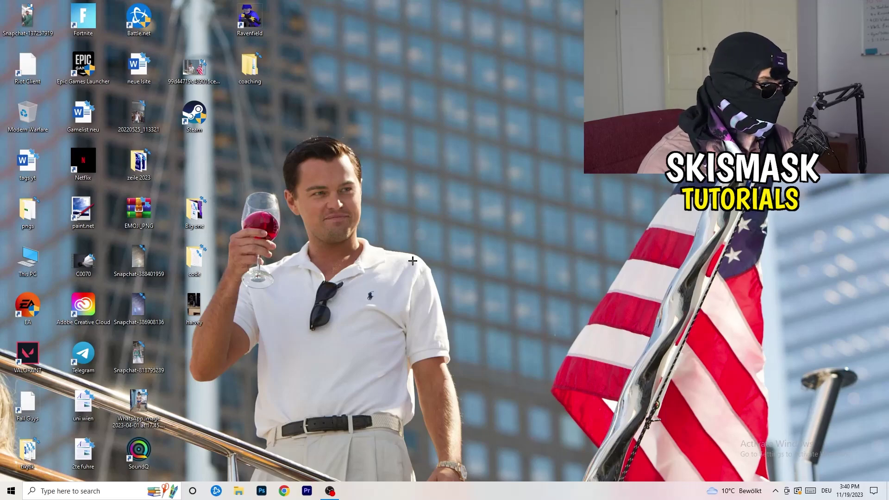
key(super)
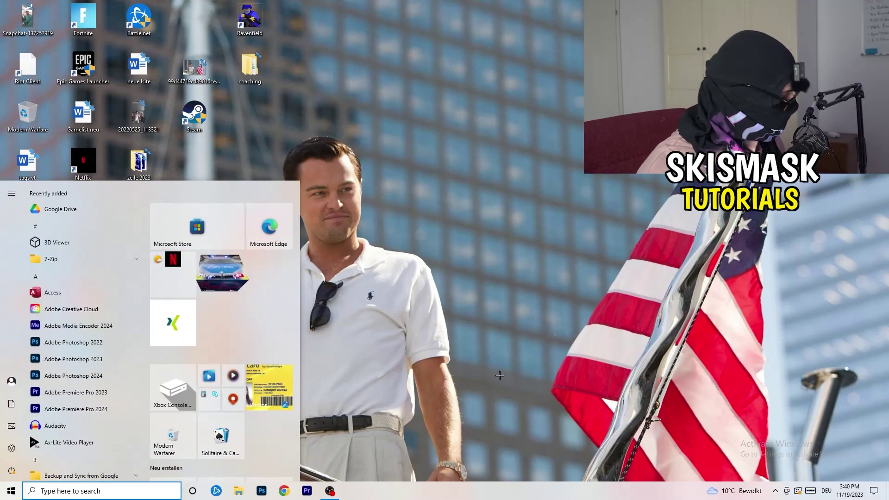
text(sett)
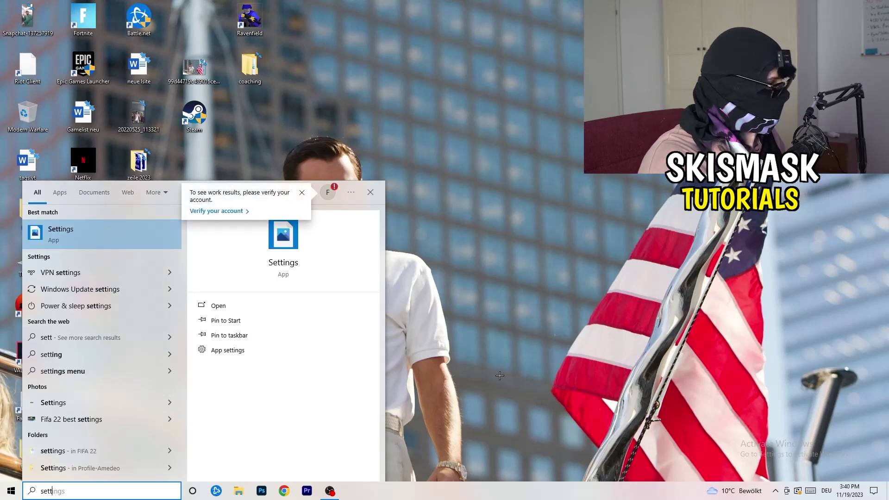
key(Return)
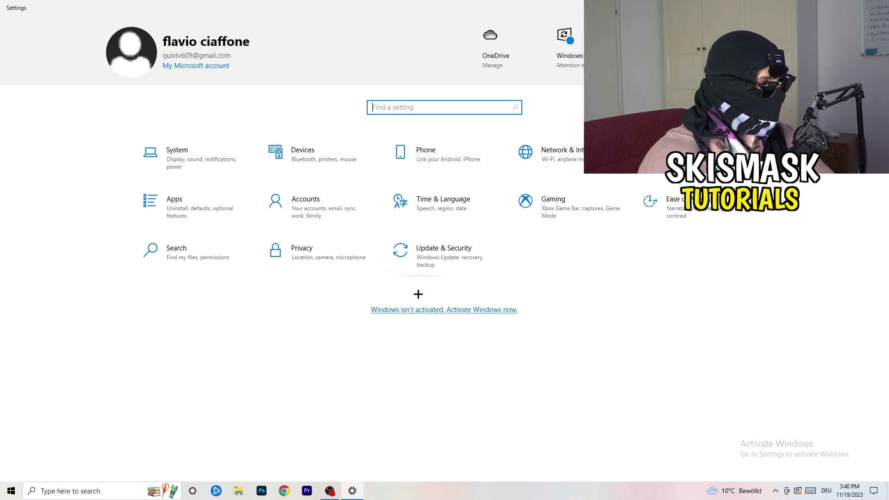
- On System > Display, confirm scaling stays 100% and resolution stays 1920 × 1080
click(202, 165)
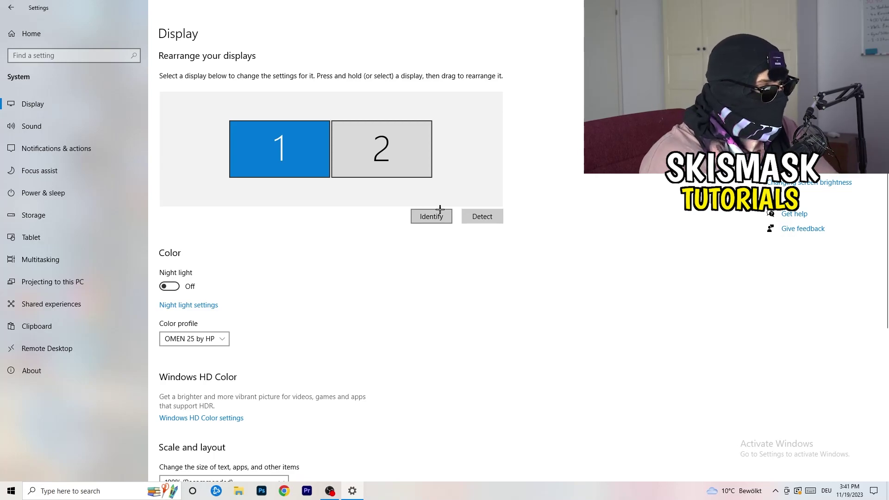
scroll(313, 254, down, 3)
scroll(314, 254, up, 3)
scroll(315, 255, down, 3)
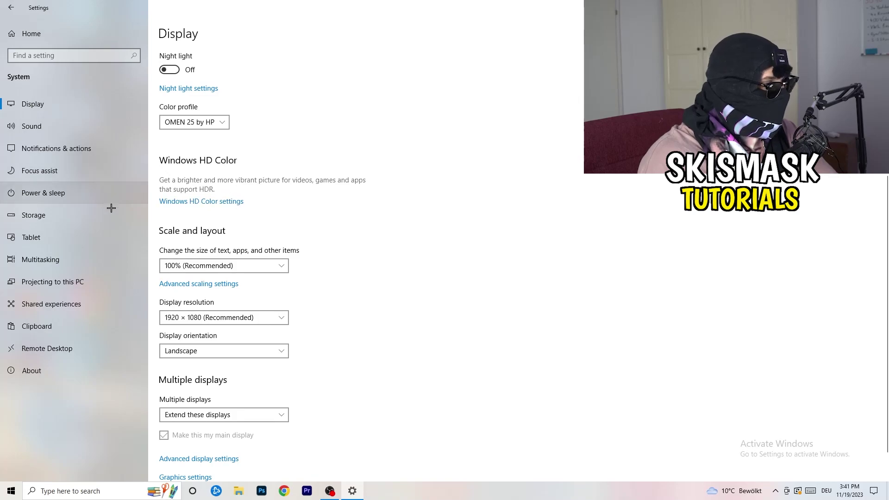
click(275, 266)
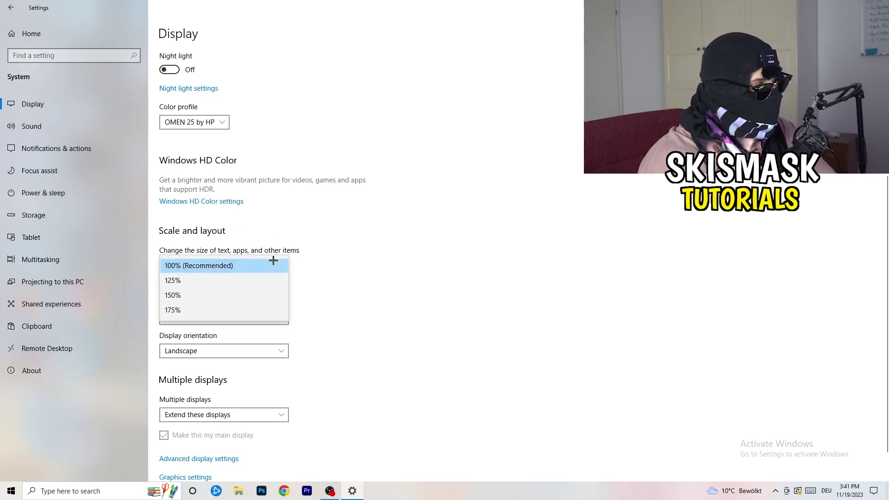
click(313, 249)
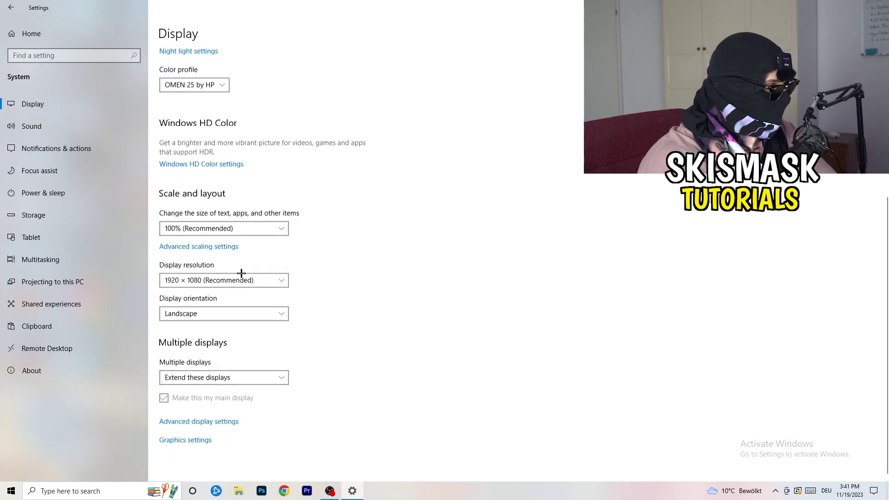
scroll(244, 268, down, 1)
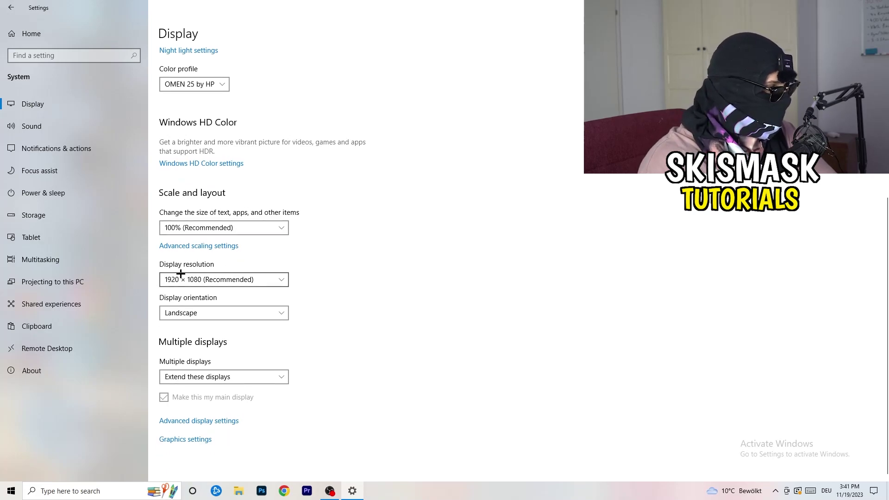
key(space)
click(402, 218)
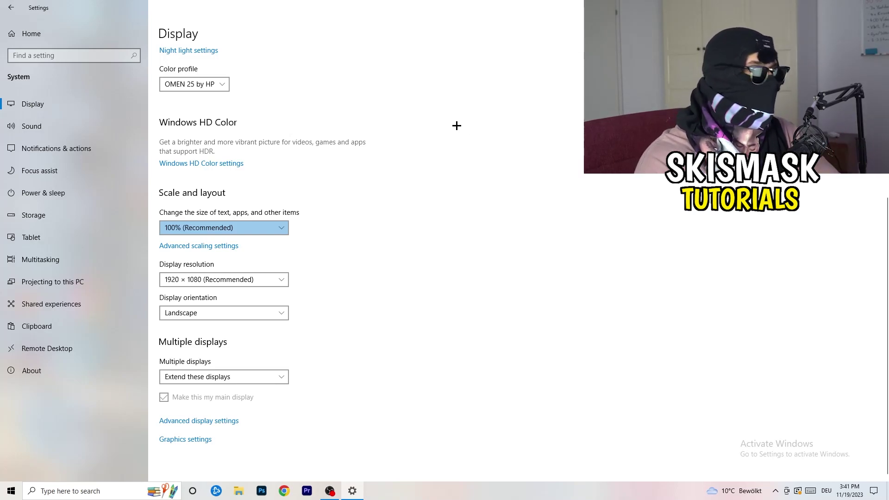
click(262, 278)
click(321, 268)
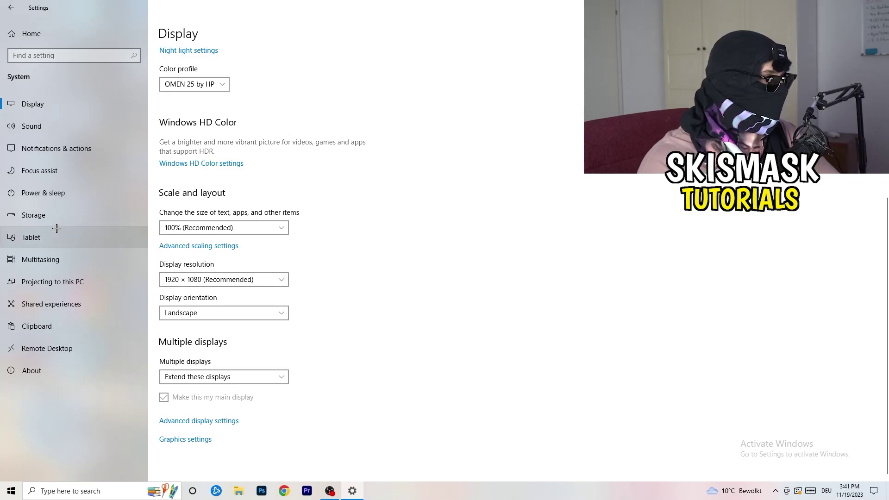
- In Storage Sense, stop deleting unused temporary files and run Clean now
click(66, 212)
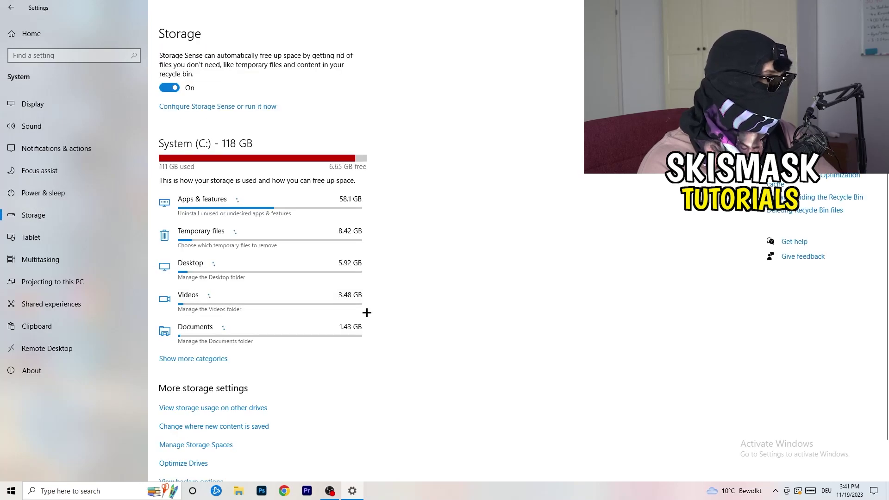
scroll(383, 303, down, 1)
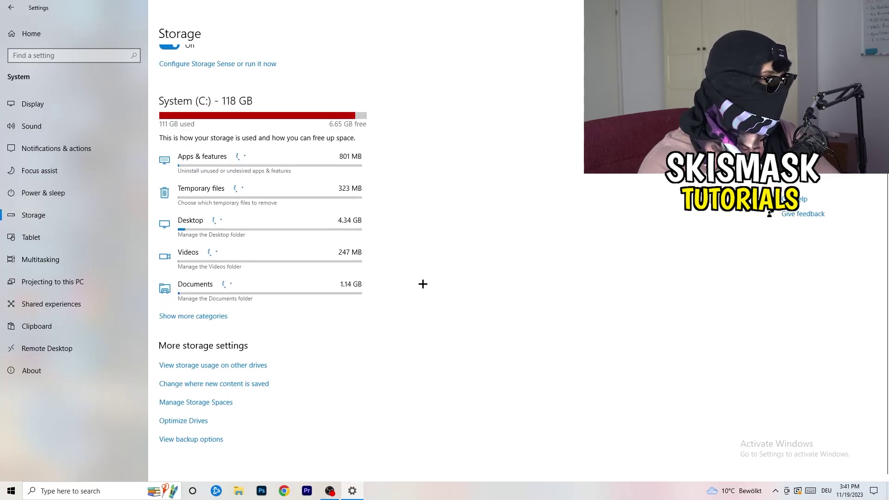
scroll(382, 303, up, 1)
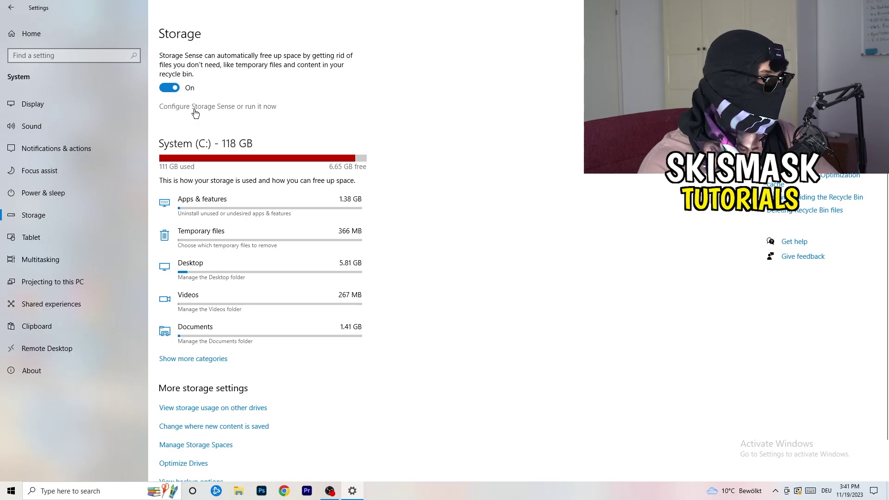
click(195, 108)
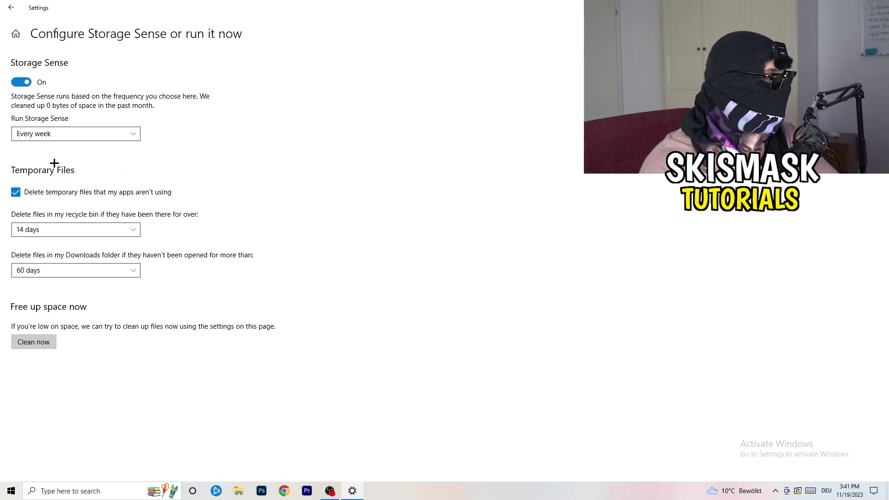
click(69, 133)
click(37, 131)
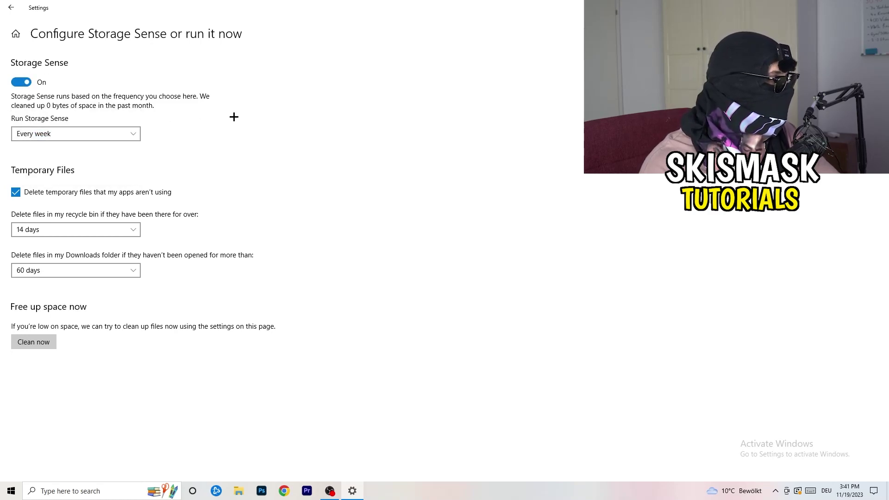
click(76, 193)
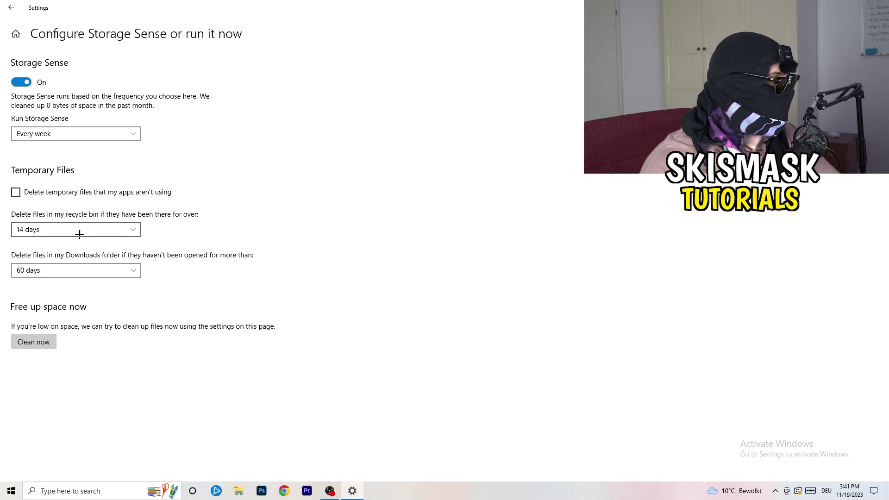
click(56, 230)
click(306, 298)
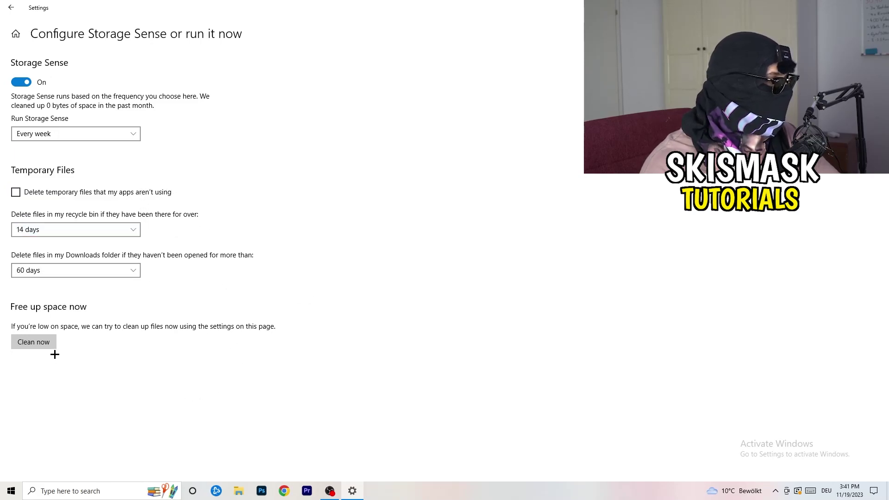
click(41, 342)
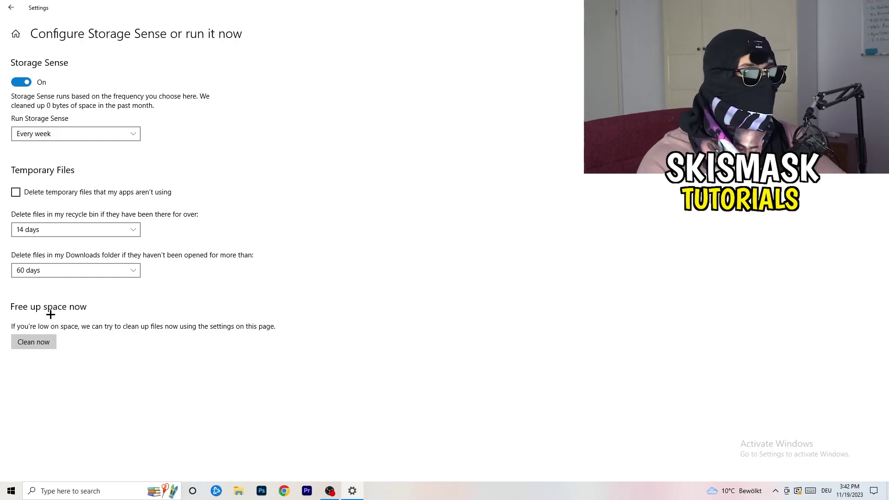
- Review the power plans under Power & sleep, keeping Balanced, and close Power Options
click(10, 7)
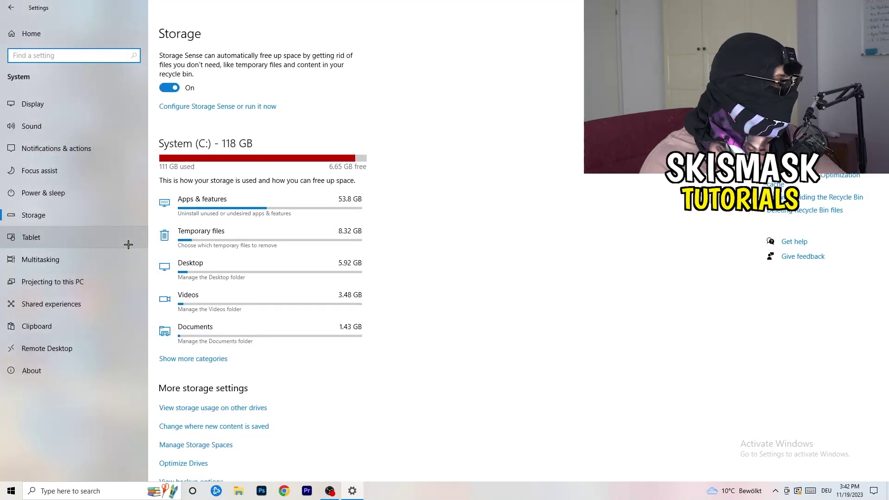
click(103, 199)
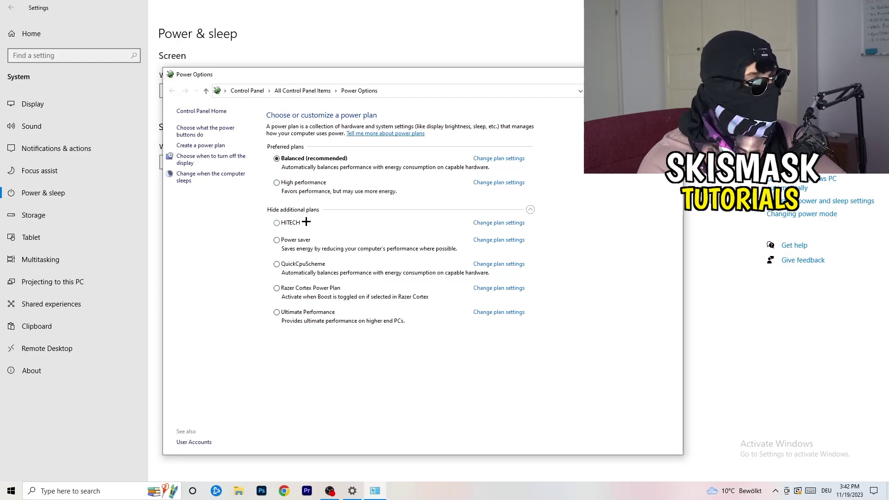
click(529, 210)
click(530, 210)
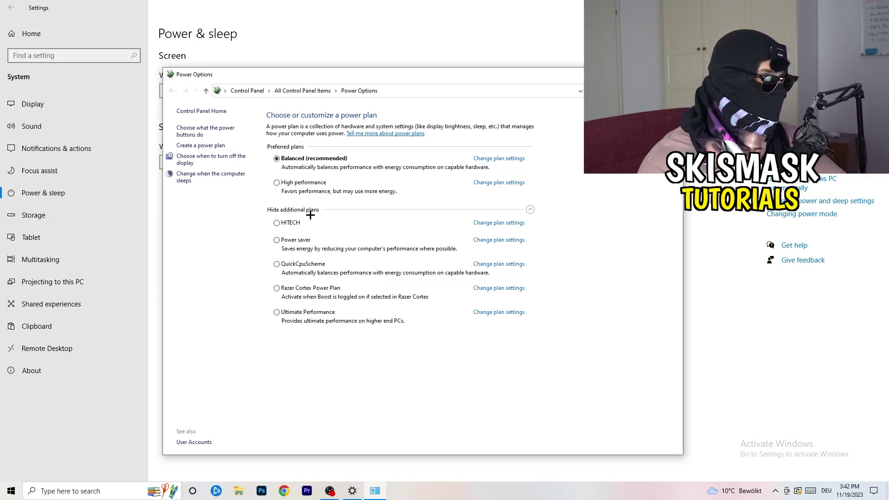
key(alt+F4)
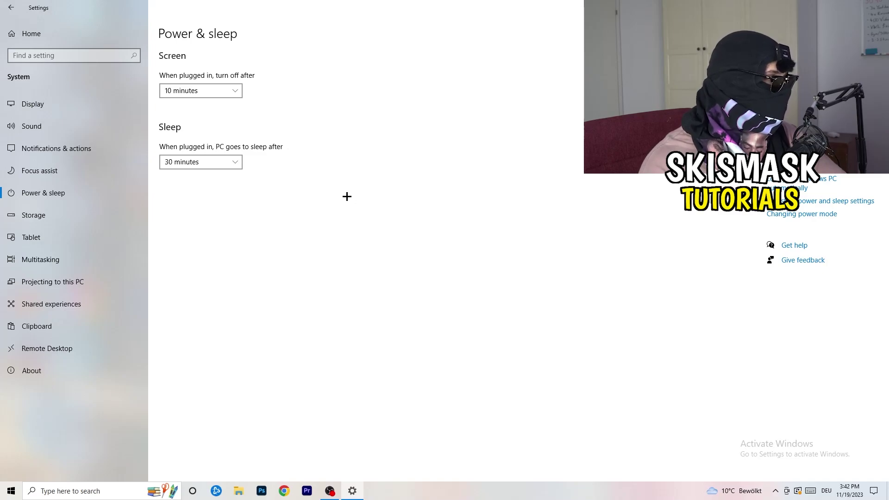
- Close Settings and move the Steam shortcut onto open desktop space
key(alt+F4)
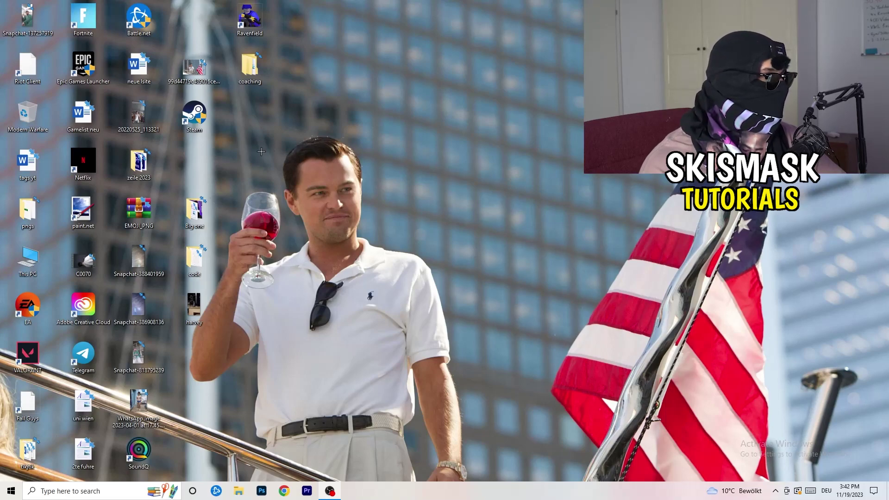
drag(194, 115, 472, 164)
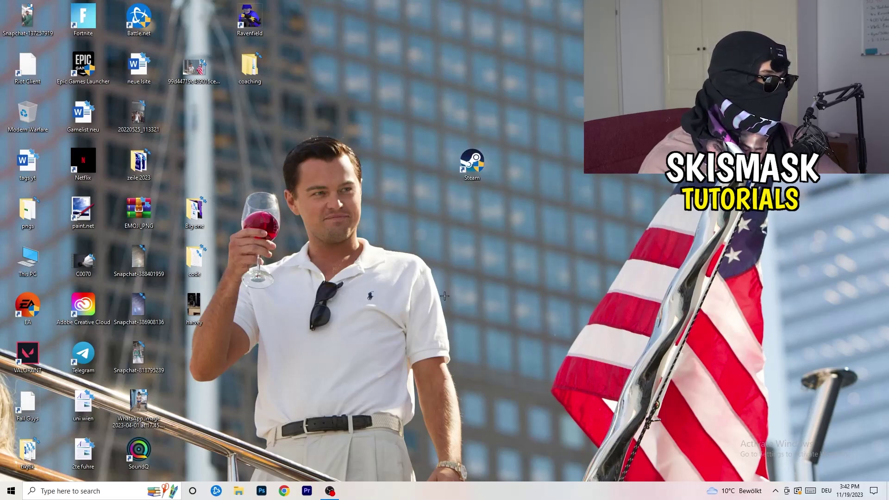
right_click(464, 165)
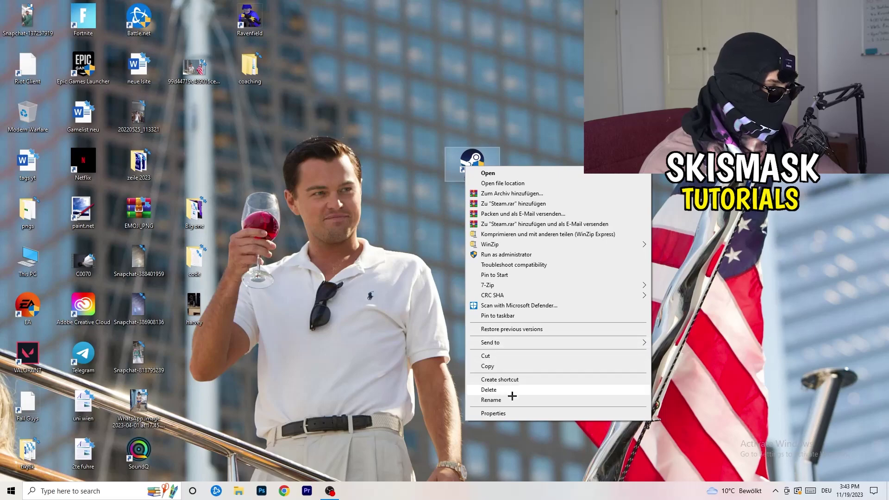
- Set the Steam shortcut to Windows 8 compatibility mode as administrator and apply
click(509, 414)
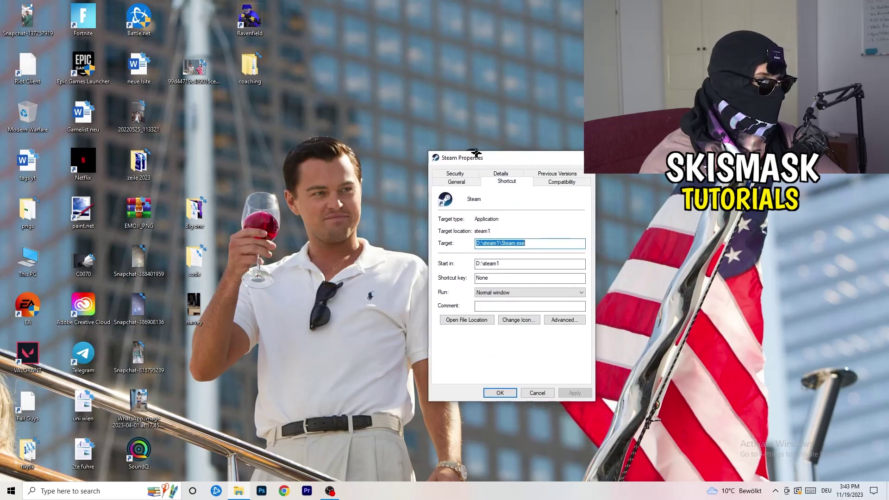
drag(479, 152, 430, 134)
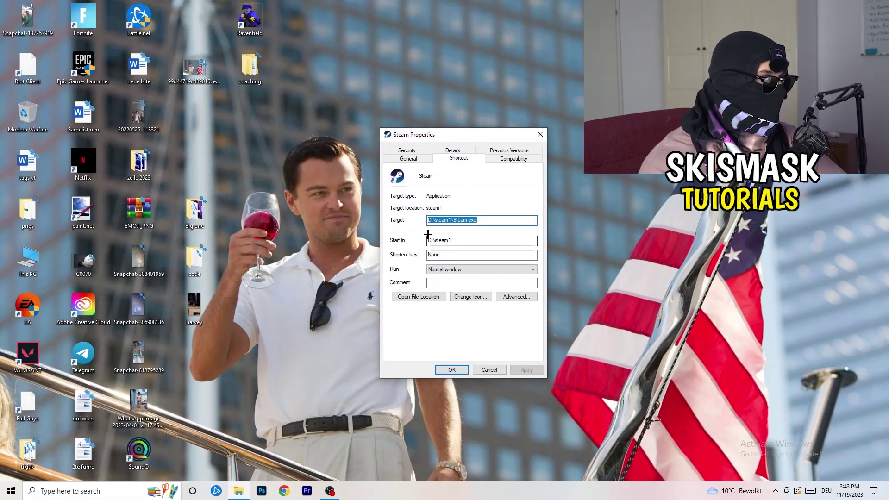
click(516, 159)
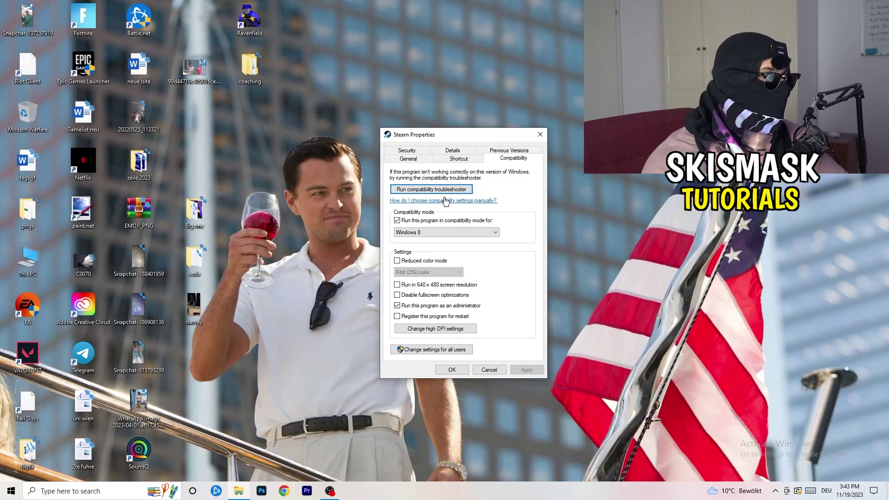
click(482, 218)
click(417, 223)
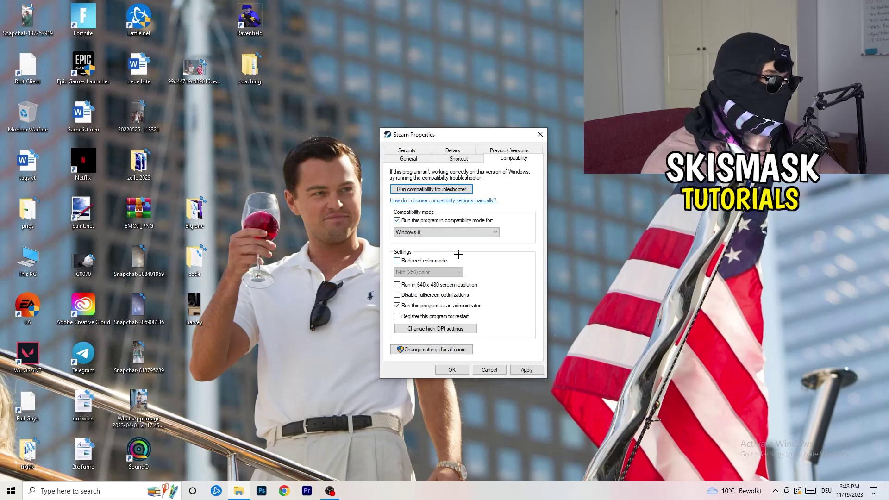
click(444, 231)
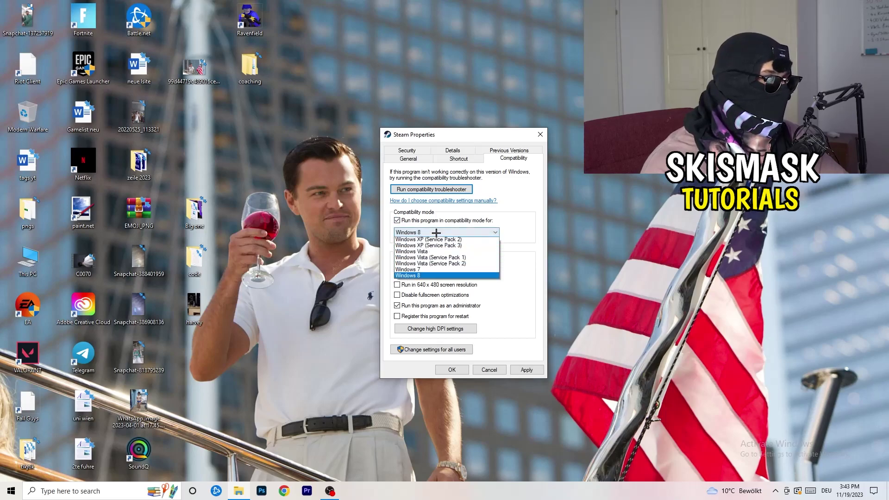
click(528, 203)
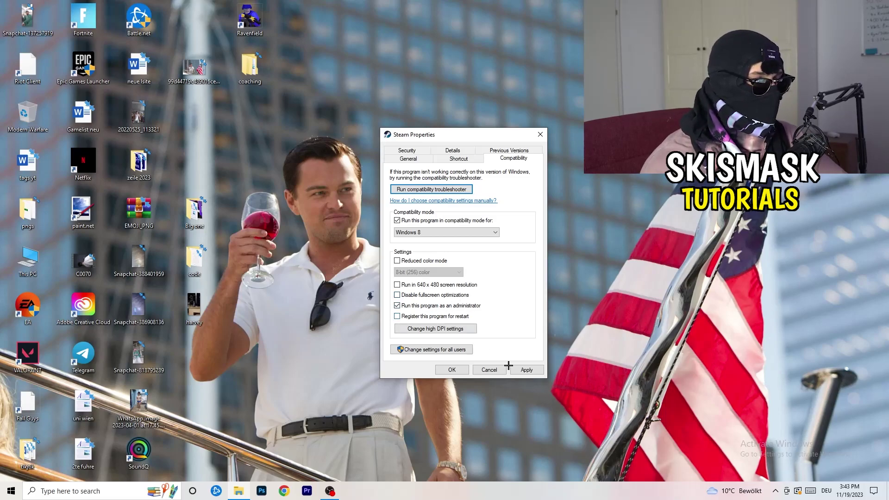
click(526, 370)
- Close Steam properties and drag the Steam shortcut back into the top-left icon grid
click(451, 370)
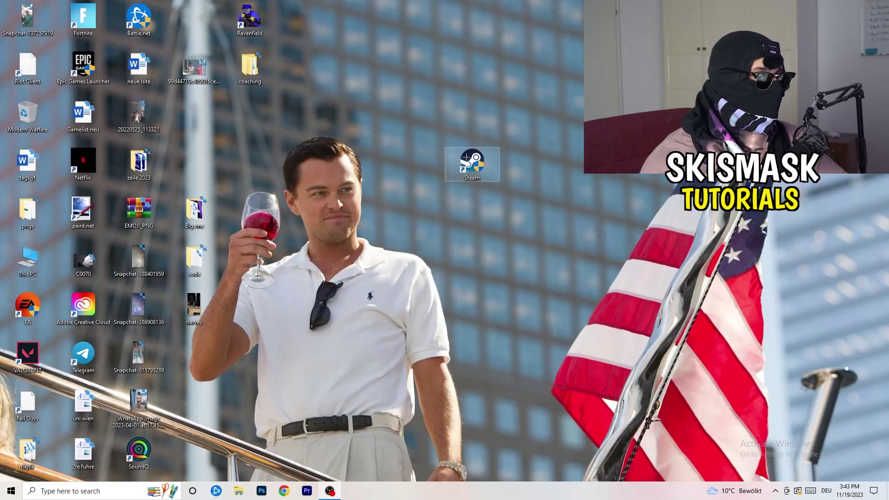
mouse_move(471, 164)
mouse_down()
mouse_move(420, 167)
mouse_move(511, 160)
mouse_up()
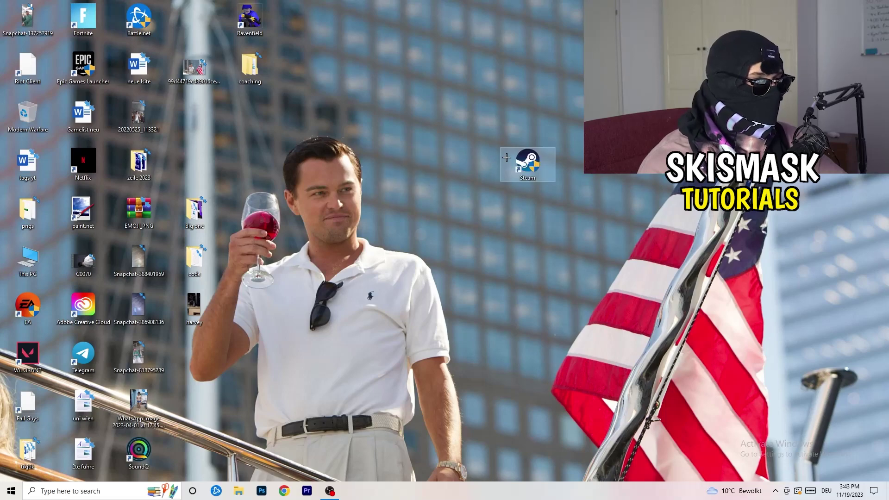
click(539, 284)
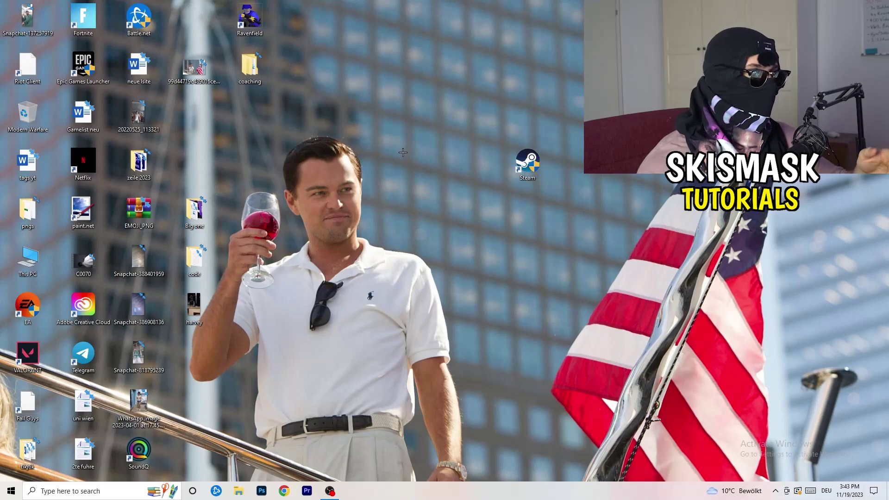
right_click(530, 169)
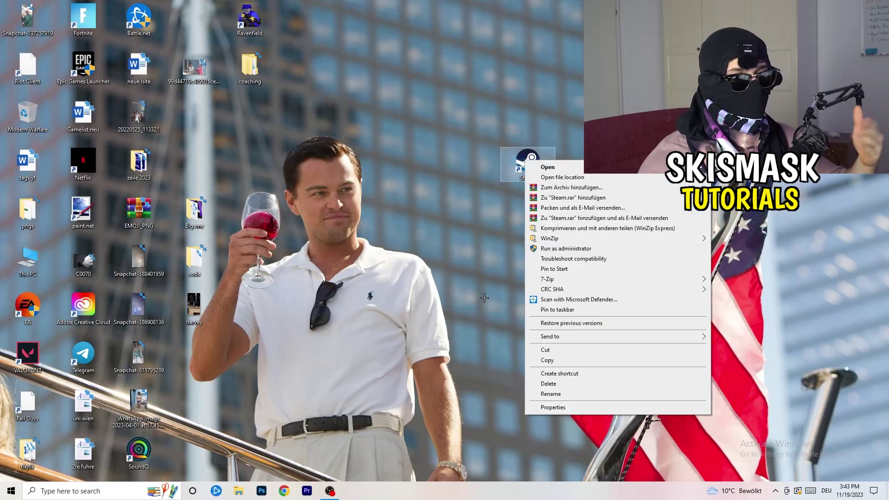
click(420, 196)
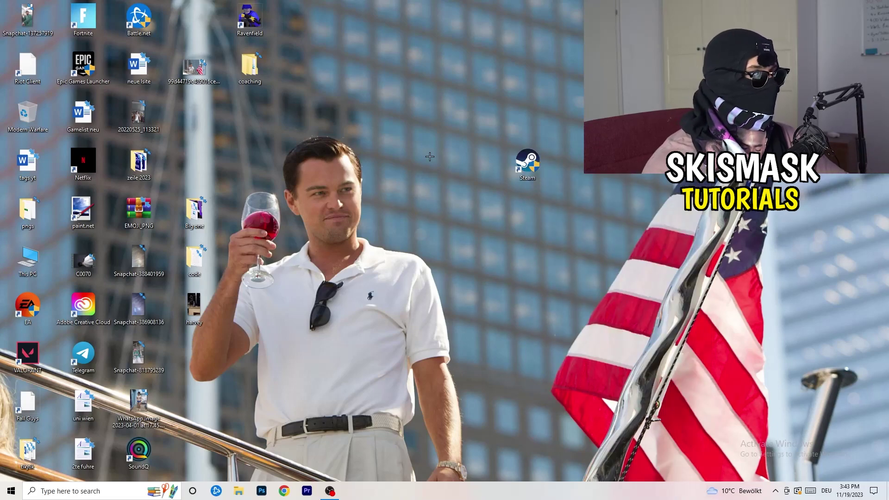
drag(527, 163, 193, 114)
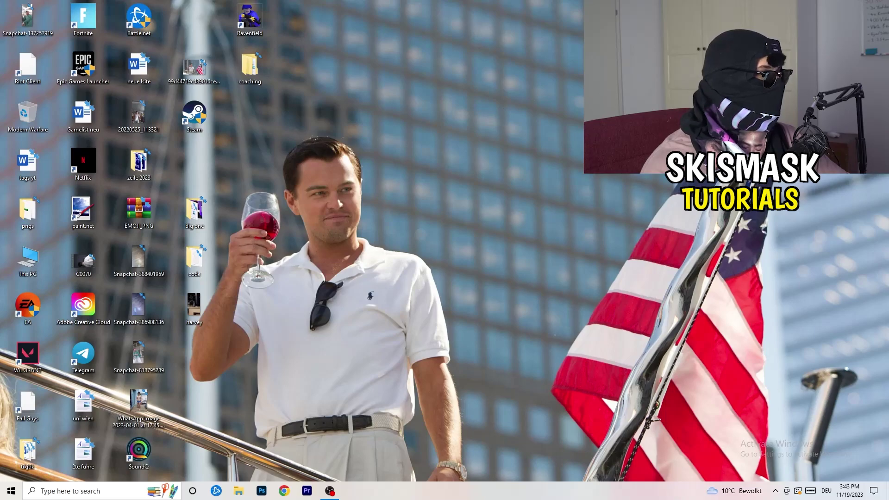
- From Start, open Settings > Gaming to show Xbox Game Bar switched off
click(11, 490)
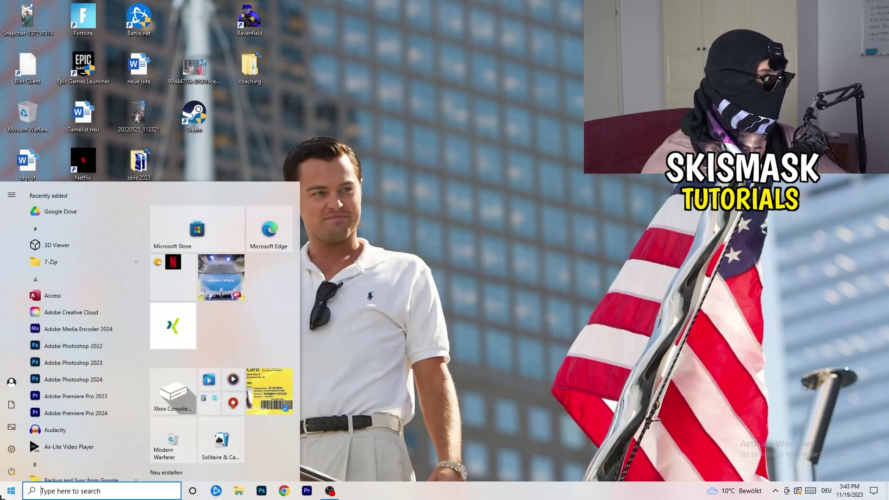
click(11, 449)
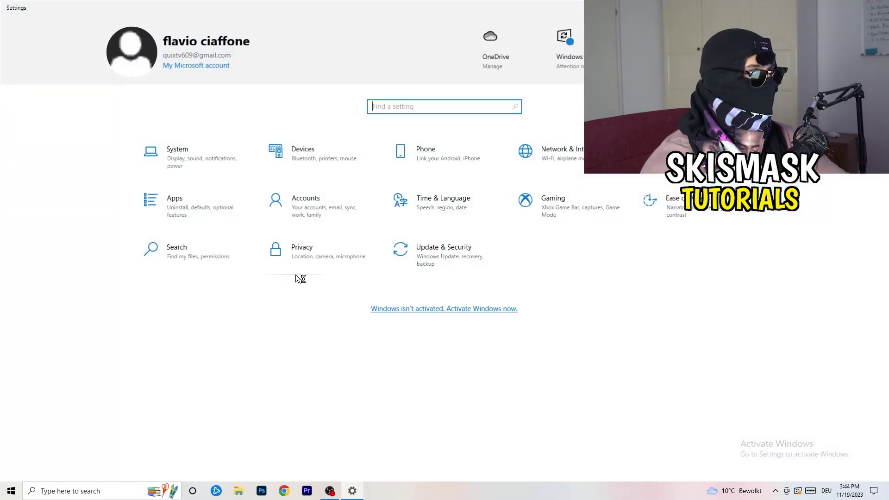
click(549, 203)
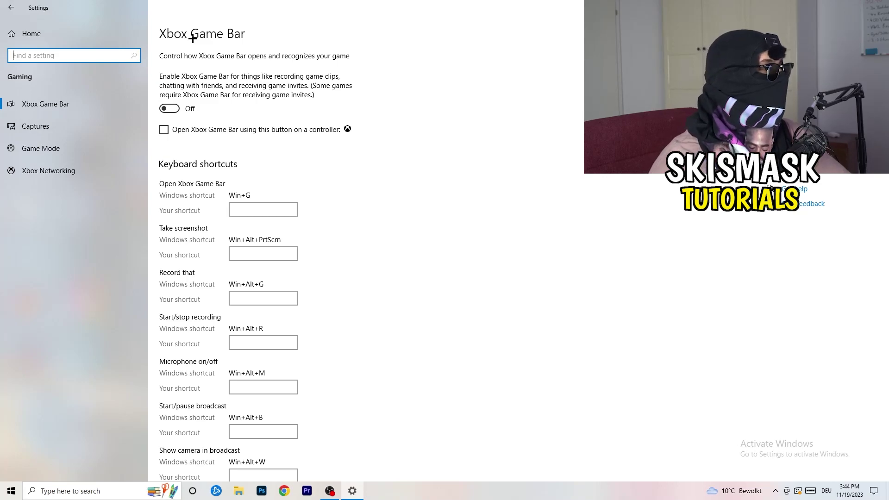
- Show the Captures settings to confirm background recording and recorded audio are off
click(82, 128)
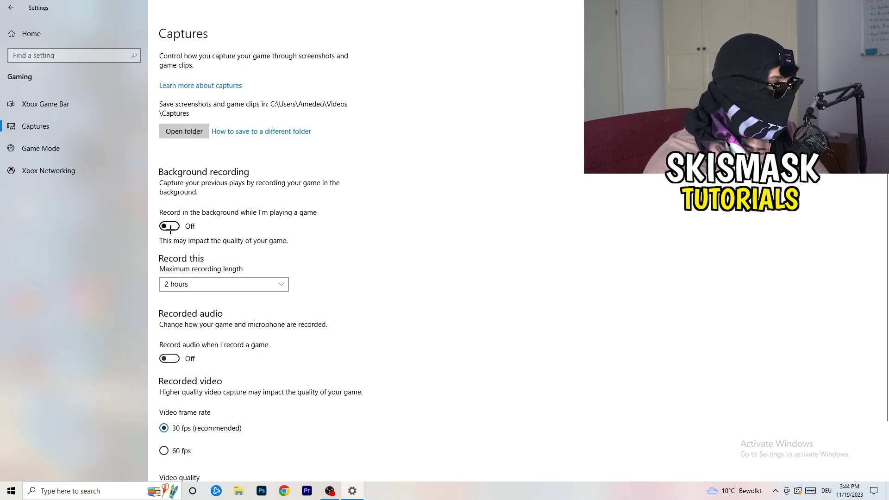
scroll(222, 320, down, 1)
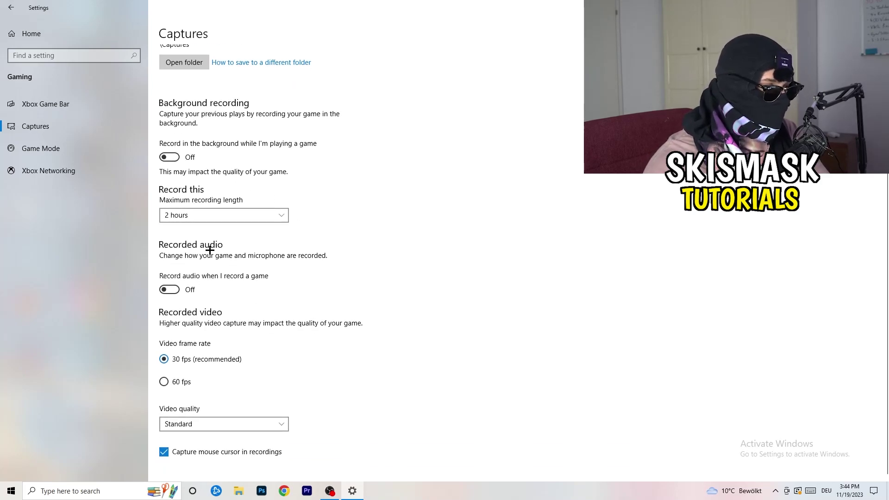
scroll(286, 374, up, 1)
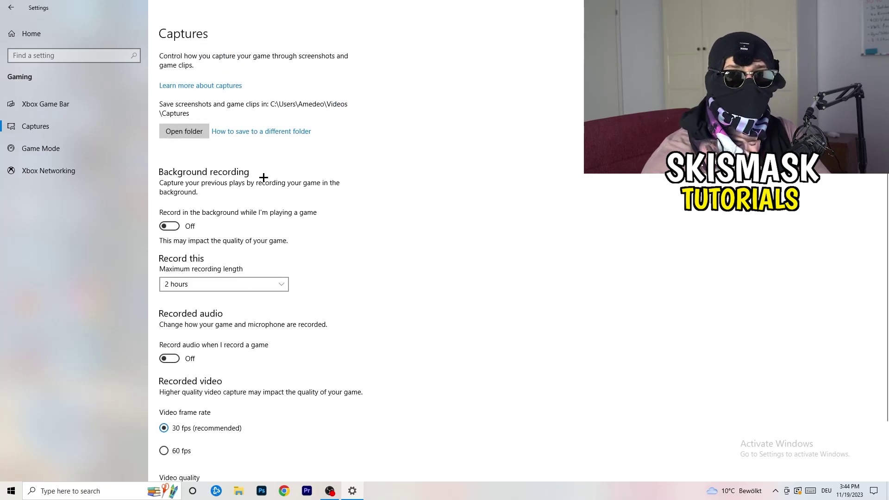
- Confirm Game Mode is switched on, then go back to the Settings home page
click(44, 146)
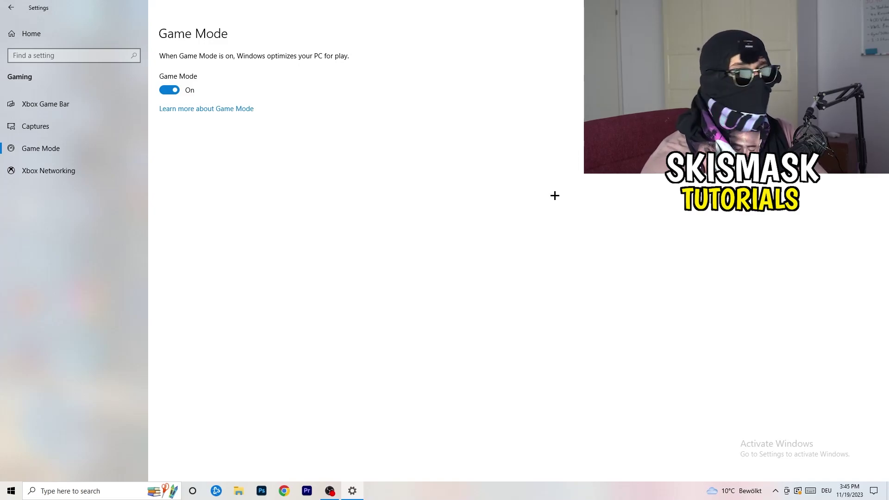
click(10, 7)
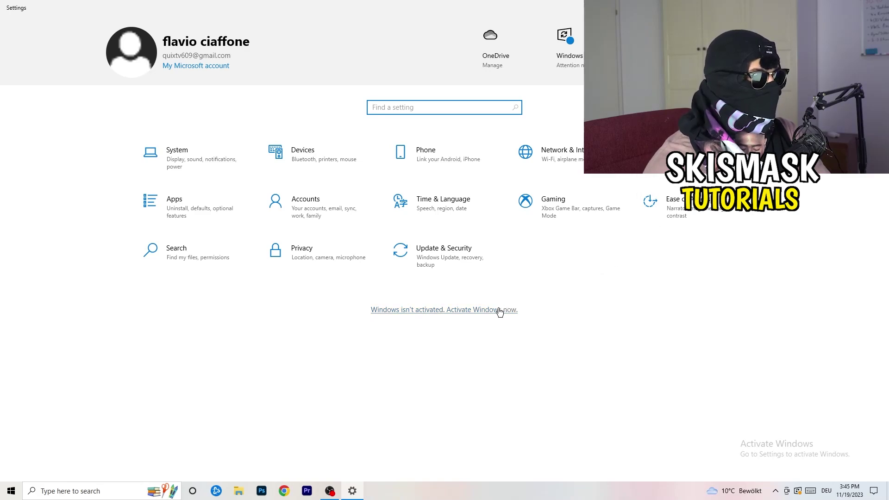
- Go to Update & Security to review the pending 2023-11 cumulative update
click(436, 255)
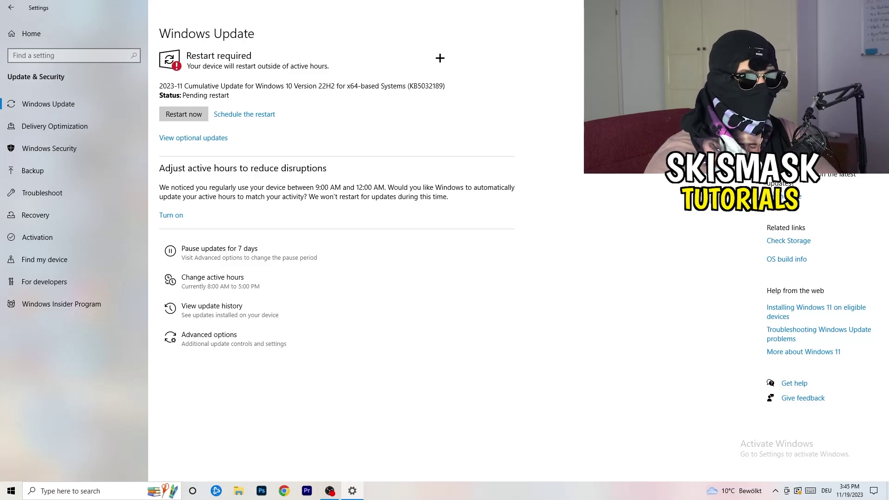
key(alt+F4)
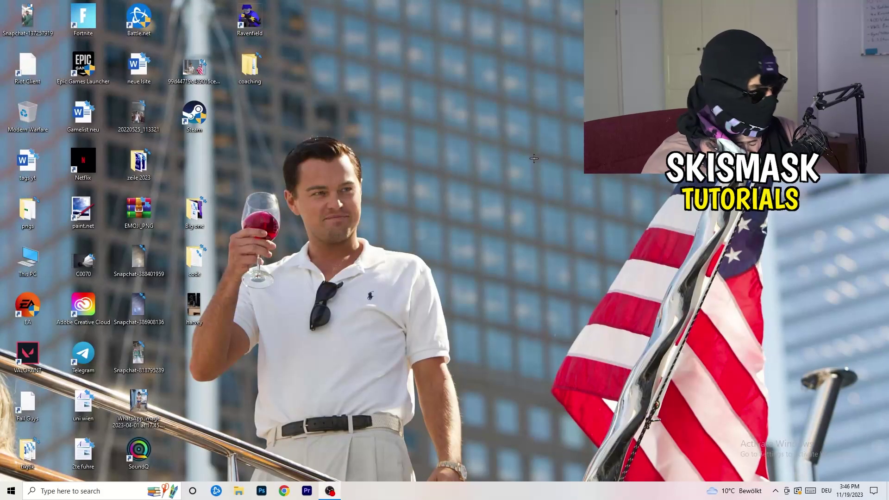